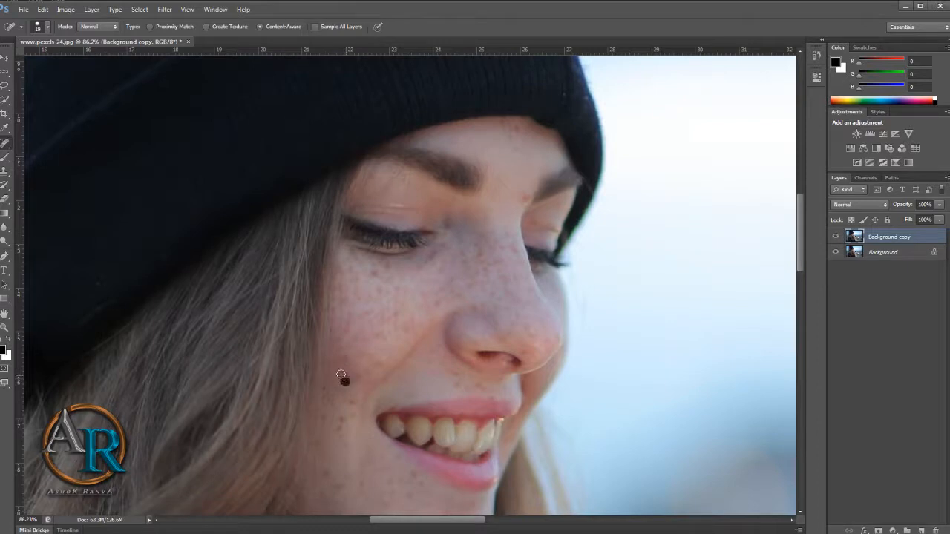
Remove the freckles on the lower cheek beside the mouth corner with the content-aware Spot Healing Brush.
click(346, 377)
click(354, 408)
mouse_move(342, 434)
mouse_down()
mouse_move(340, 443)
mouse_move(341, 423)
mouse_up()
drag(342, 426, 355, 418)
drag(340, 376, 341, 413)
Spot-heal the small marks along the jaw and the lower cheek next to the mouth.
mouse_move(356, 415)
mouse_down()
mouse_move(355, 358)
mouse_move(335, 286)
mouse_up()
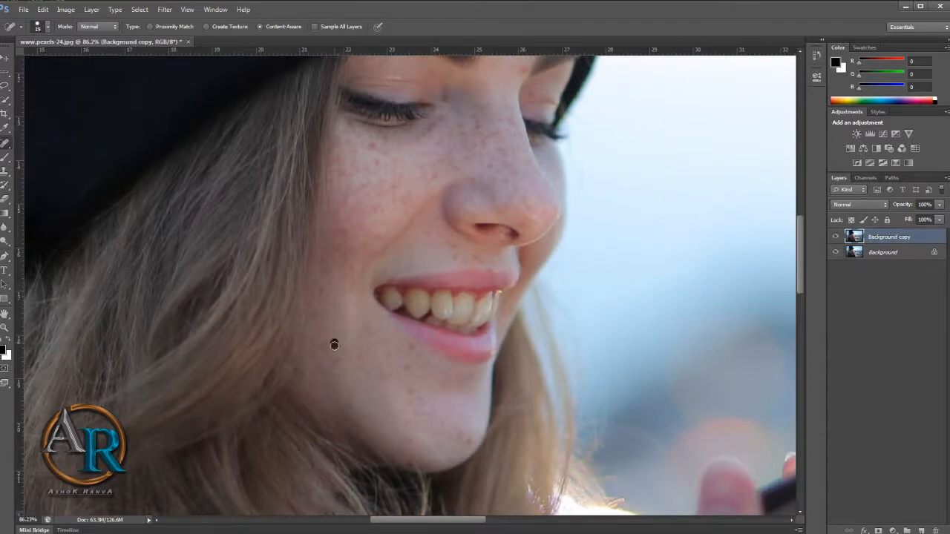
drag(331, 356, 339, 363)
click(362, 336)
click(348, 310)
drag(338, 304, 347, 323)
drag(344, 276, 344, 351)
click(350, 332)
click(350, 303)
click(340, 268)
Spot-heal the freckles on the cheek just above the mouth corner.
drag(347, 254, 346, 299)
click(344, 288)
click(349, 238)
mouse_move(337, 221)
mouse_down()
mouse_move(339, 252)
mouse_move(344, 232)
mouse_move(373, 245)
mouse_up()
click(340, 246)
click(345, 229)
click(351, 244)
click(352, 261)
click(367, 240)
click(371, 239)
Spot-heal the freckles on the outer cheek along the hairline, up to the outer corner of the eye.
mouse_move(365, 209)
mouse_down()
mouse_move(366, 230)
mouse_move(377, 233)
mouse_up()
click(376, 205)
click(382, 191)
mouse_move(354, 173)
mouse_down()
mouse_move(346, 215)
mouse_move(338, 182)
mouse_move(333, 208)
mouse_up()
click(335, 166)
mouse_move(334, 159)
mouse_down()
mouse_move(332, 171)
mouse_move(340, 151)
mouse_move(338, 161)
mouse_up()
mouse_move(345, 130)
mouse_down()
mouse_move(338, 160)
mouse_move(359, 139)
mouse_move(382, 147)
mouse_move(378, 130)
mouse_move(385, 134)
mouse_move(360, 191)
mouse_move(358, 159)
mouse_move(346, 198)
mouse_up()
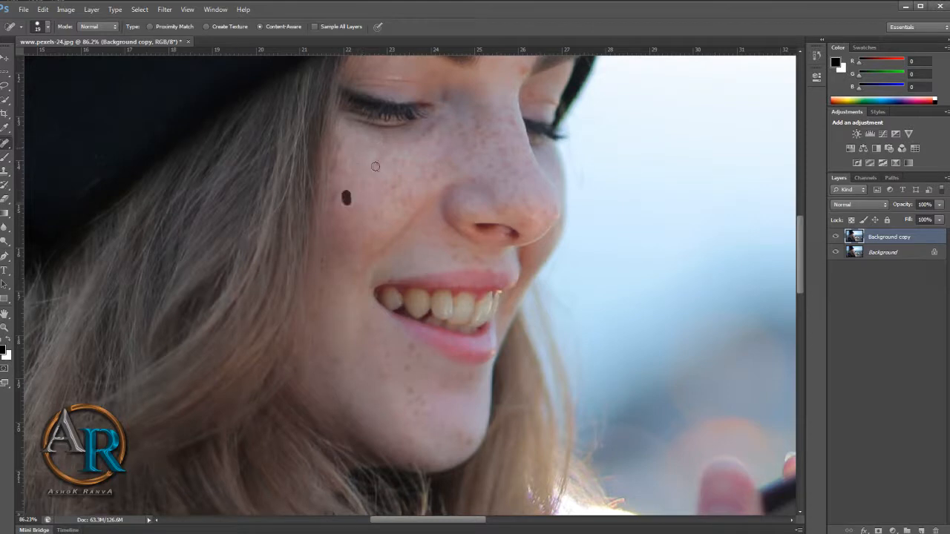
Spot-heal the freckles in the middle of the cheek between the lower eyelid and the nostril.
drag(376, 166, 368, 196)
mouse_move(363, 176)
mouse_down()
mouse_move(361, 217)
mouse_move(366, 197)
mouse_up()
mouse_move(381, 167)
mouse_down()
mouse_move(386, 190)
mouse_move(383, 155)
mouse_move(403, 206)
mouse_move(390, 163)
mouse_move(392, 187)
mouse_up()
mouse_move(402, 159)
mouse_down()
mouse_move(404, 193)
mouse_move(397, 178)
mouse_move(381, 176)
mouse_move(393, 160)
mouse_up()
click(394, 186)
click(386, 211)
click(373, 215)
click(361, 195)
click(388, 202)
click(392, 220)
Switch to the Healing Brush in Sampled mode and define clear skin on the lower cheek as the source.
right_click(9, 145)
click(56, 153)
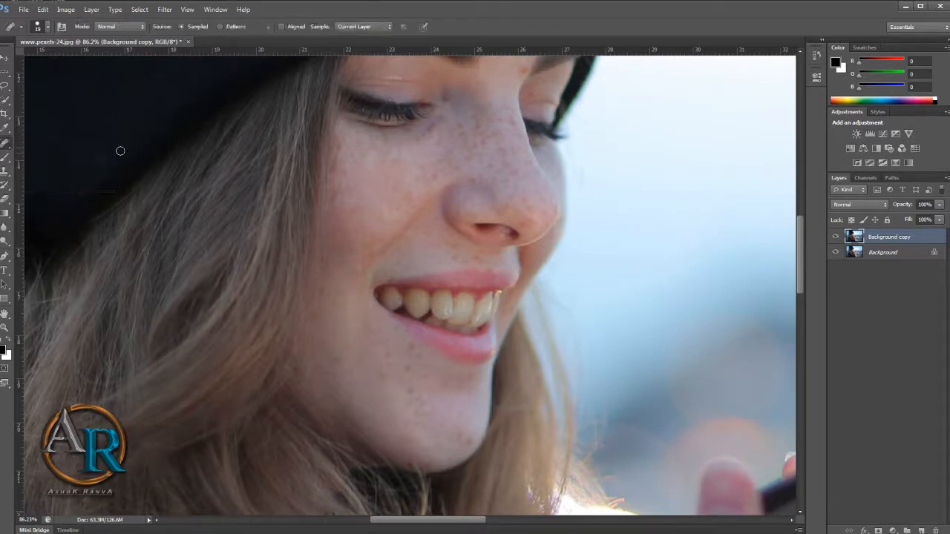
click(381, 172)
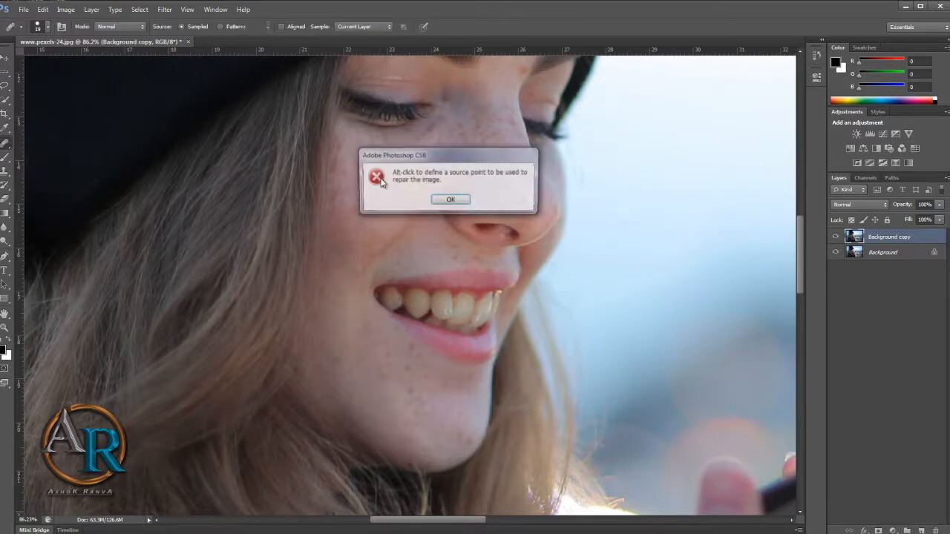
click(452, 201)
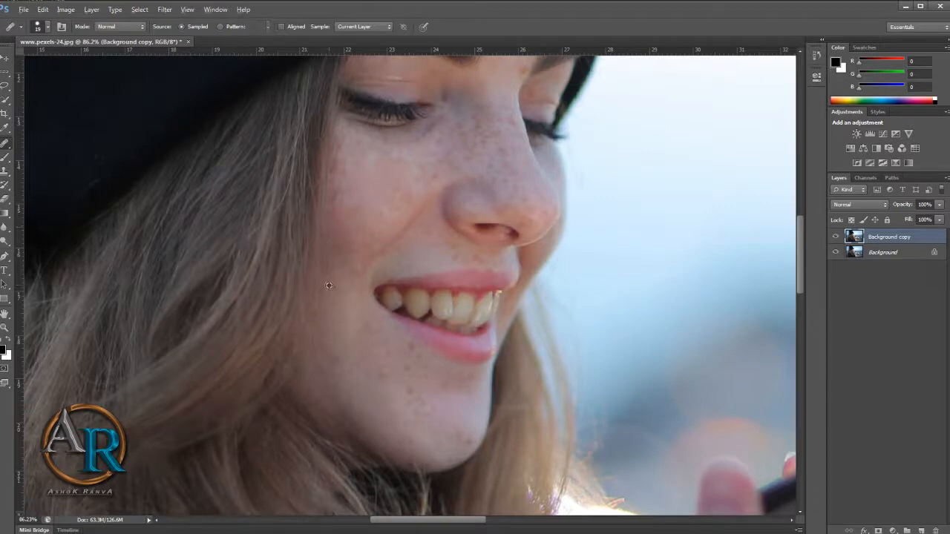
alt+click(342, 310)
Heal the leftover freckles on the cheek and beside the nose with the sampled skin.
drag(378, 199, 374, 216)
click(334, 201)
click(436, 162)
click(440, 141)
Heal the freckles along the bridge of the nose with the Healing Brush.
click(513, 123)
click(513, 164)
drag(508, 155, 509, 169)
click(491, 159)
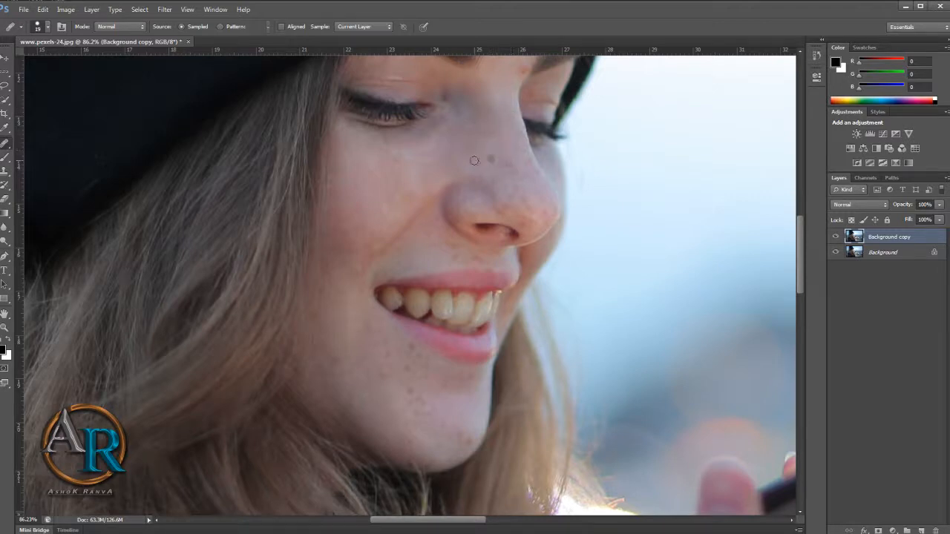
click(514, 164)
click(513, 181)
click(515, 198)
Heal the freckles on the tip of the nose and the ridge just above it.
click(529, 210)
click(537, 218)
click(530, 216)
click(534, 228)
click(544, 217)
click(554, 216)
click(542, 201)
click(520, 176)
click(532, 179)
click(527, 162)
click(518, 172)
Heal the remaining marks around the eyebrows and above the upper lip.
drag(512, 170, 490, 246)
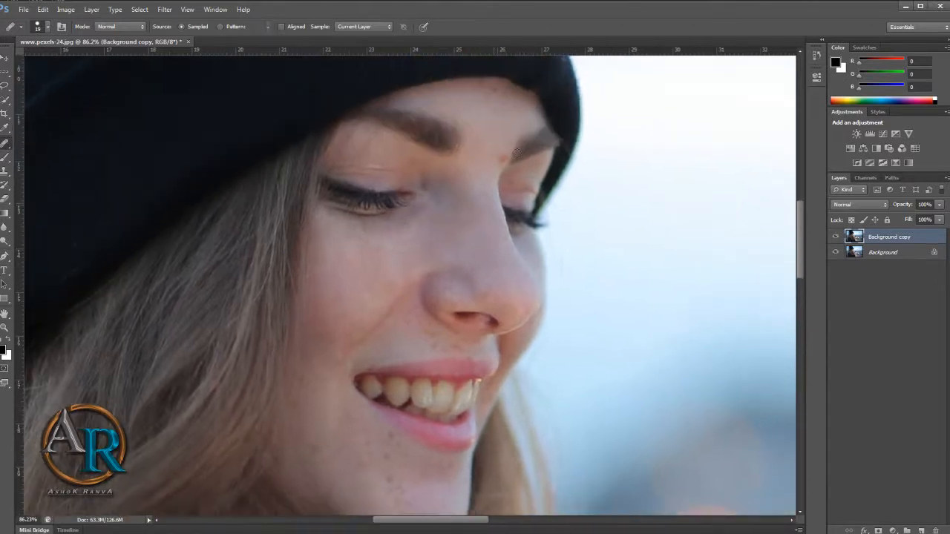
click(474, 139)
drag(324, 355, 337, 214)
scroll(368, 307, down, 3)
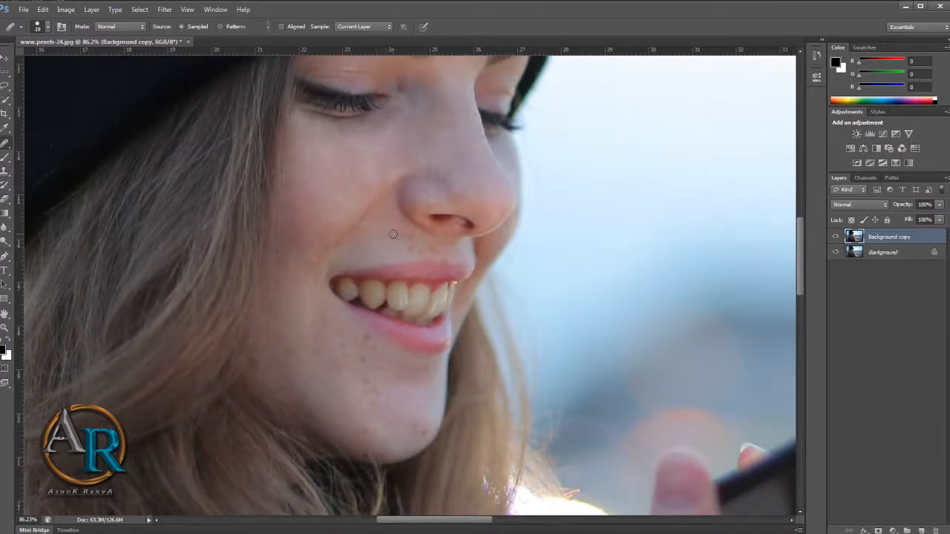
mouse_move(343, 178)
mouse_down()
mouse_move(350, 233)
mouse_move(331, 187)
mouse_up()
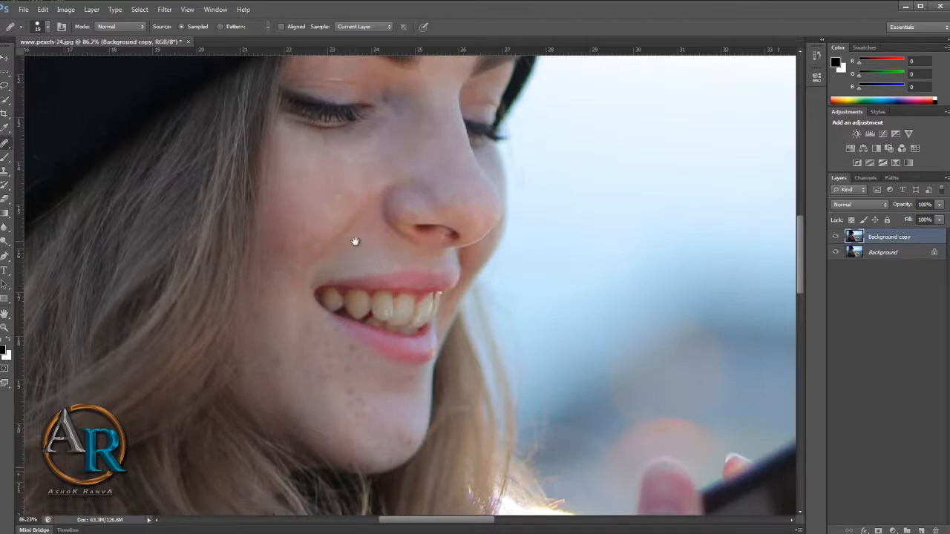
Heal the freckles across the chin and below the lower lip.
drag(355, 241, 379, 178)
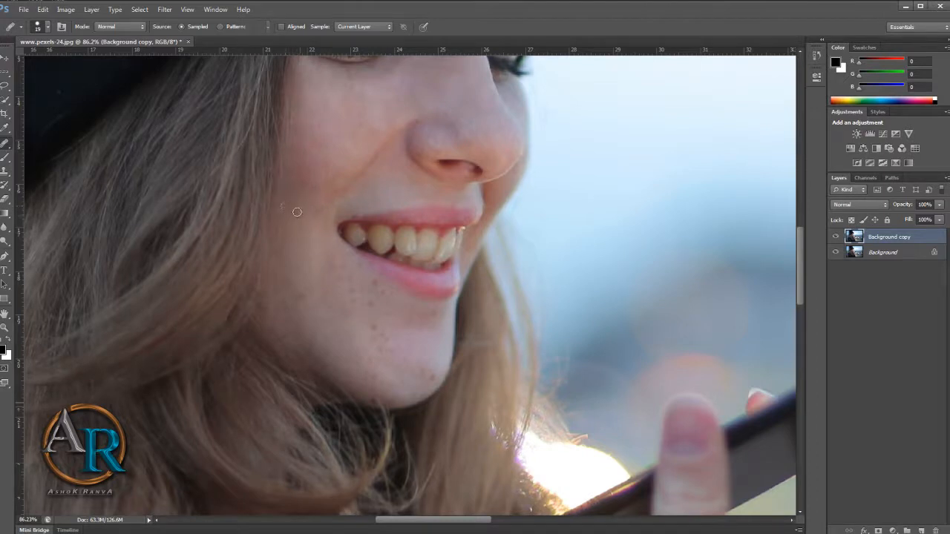
drag(334, 319, 318, 227)
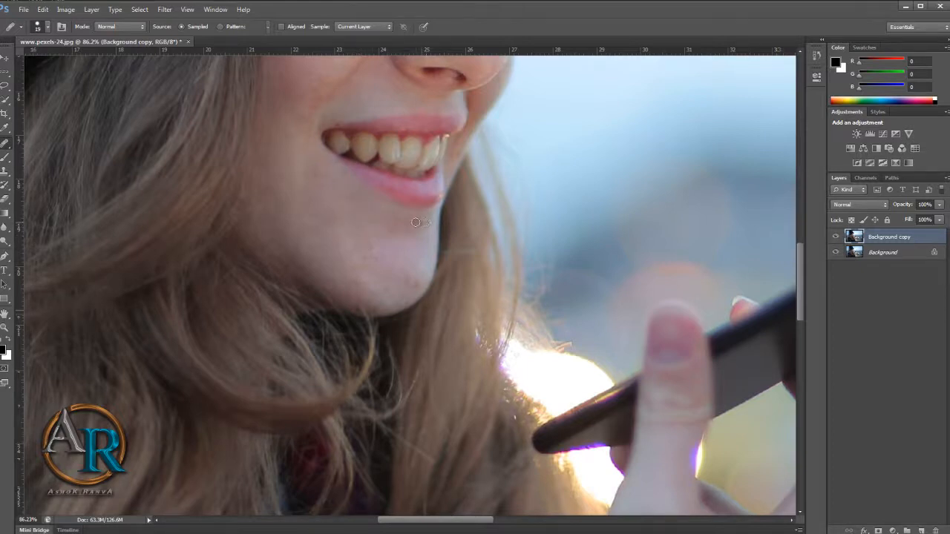
click(359, 246)
click(386, 268)
click(415, 286)
click(385, 288)
click(370, 305)
Brush over the cheek below the eye with the Healing Brush to even out the blotchy skin.
drag(376, 227, 323, 323)
scroll(287, 233, down, 4)
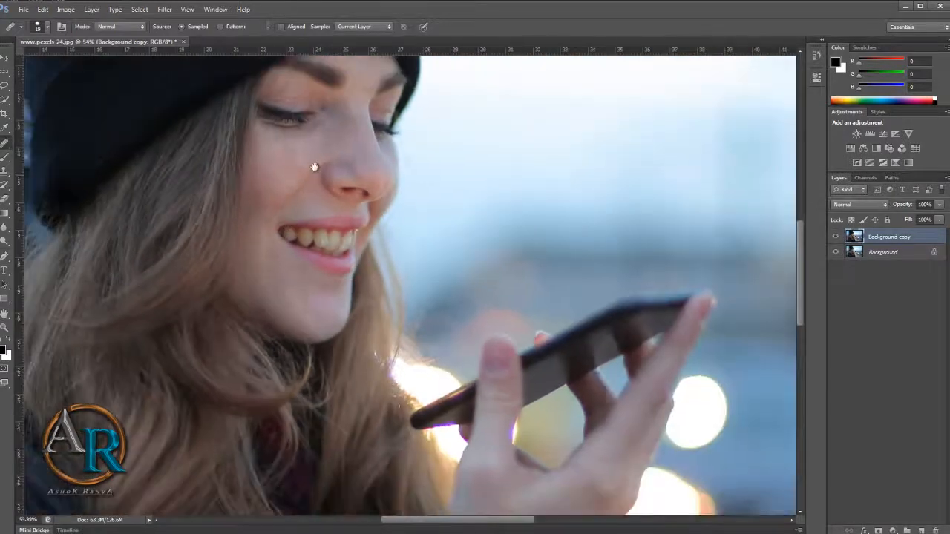
drag(324, 151, 326, 220)
scroll(278, 242, up, 3)
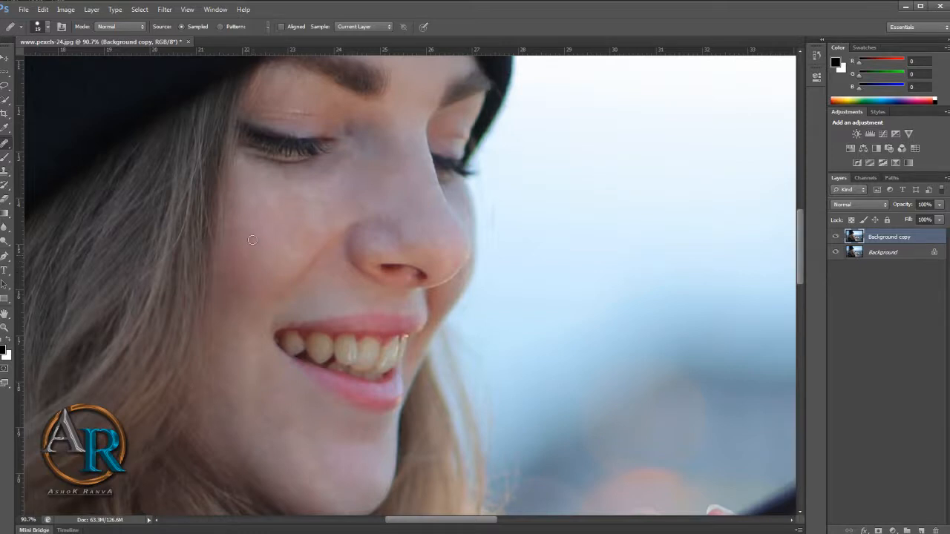
drag(235, 265, 238, 259)
drag(285, 218, 276, 248)
mouse_move(309, 193)
mouse_down()
mouse_move(343, 188)
mouse_move(332, 207)
mouse_up()
drag(305, 219, 307, 232)
mouse_move(302, 199)
mouse_down()
mouse_move(285, 252)
mouse_move(304, 233)
mouse_move(285, 250)
mouse_up()
mouse_move(292, 186)
mouse_down()
mouse_move(313, 216)
mouse_move(336, 184)
mouse_move(388, 173)
mouse_move(394, 185)
mouse_move(377, 206)
mouse_move(344, 198)
mouse_up()
drag(282, 217, 275, 198)
Touch up the side of the nostril and the last uneven patches on the upper cheek.
scroll(369, 247, down, 1)
drag(373, 250, 387, 245)
click(367, 244)
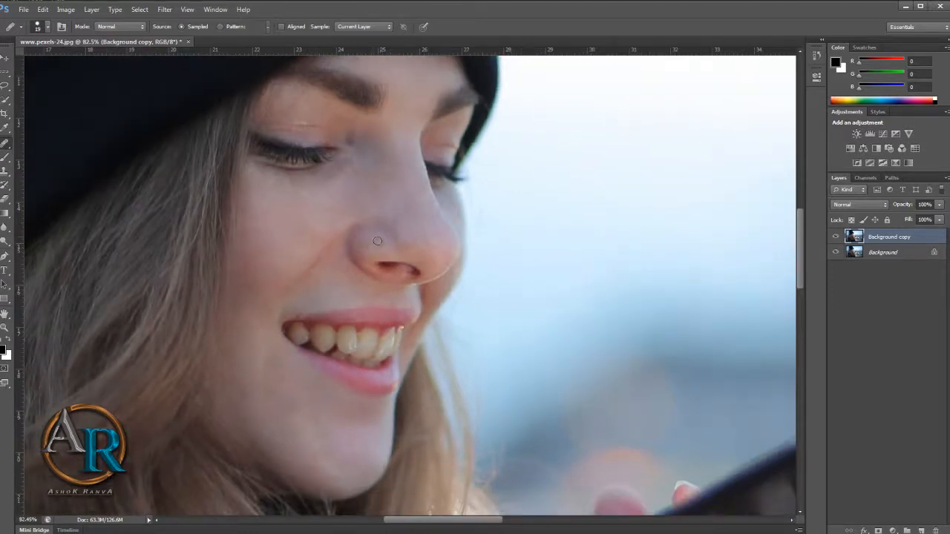
click(374, 238)
click(317, 206)
click(335, 196)
click(319, 219)
click(298, 241)
Toggle the visibility of the Background copy layer to compare the retouched face with the original.
scroll(324, 193, down, 2)
drag(357, 201, 445, 223)
scroll(446, 224, down, 1)
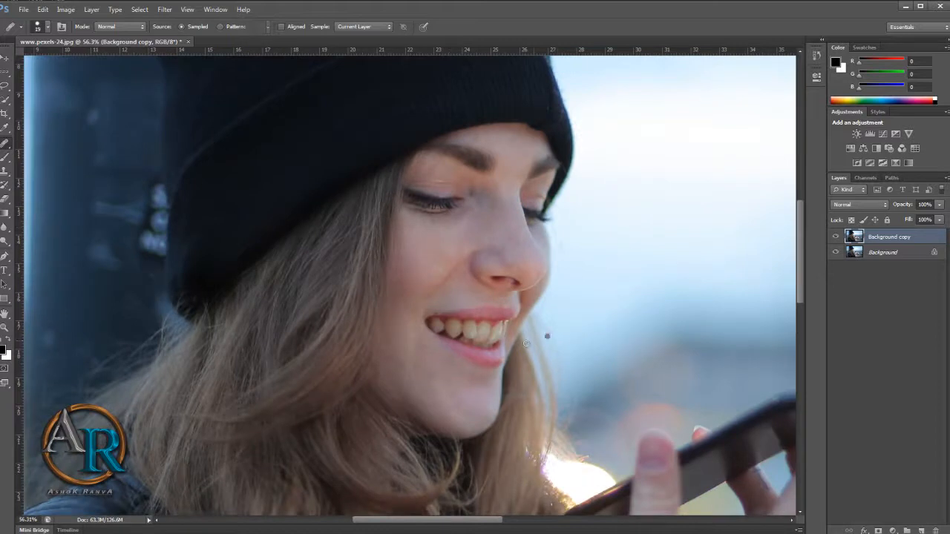
click(837, 237)
click(837, 237)
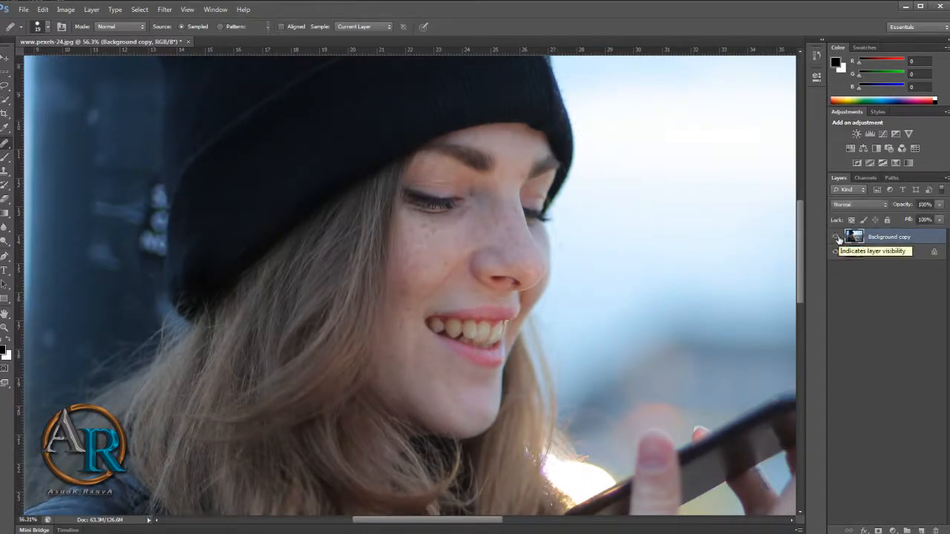
click(837, 237)
click(837, 237)
click(837, 237)
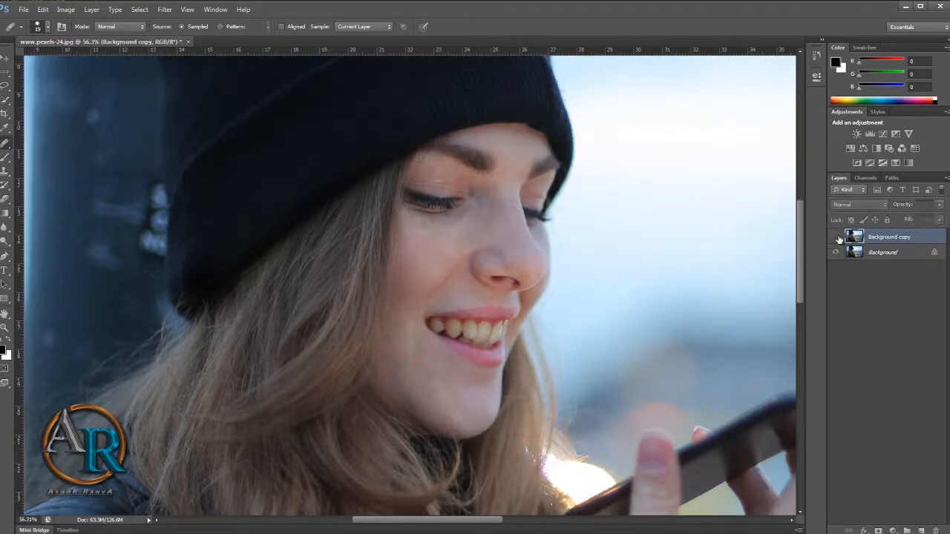
click(837, 237)
click(837, 237)
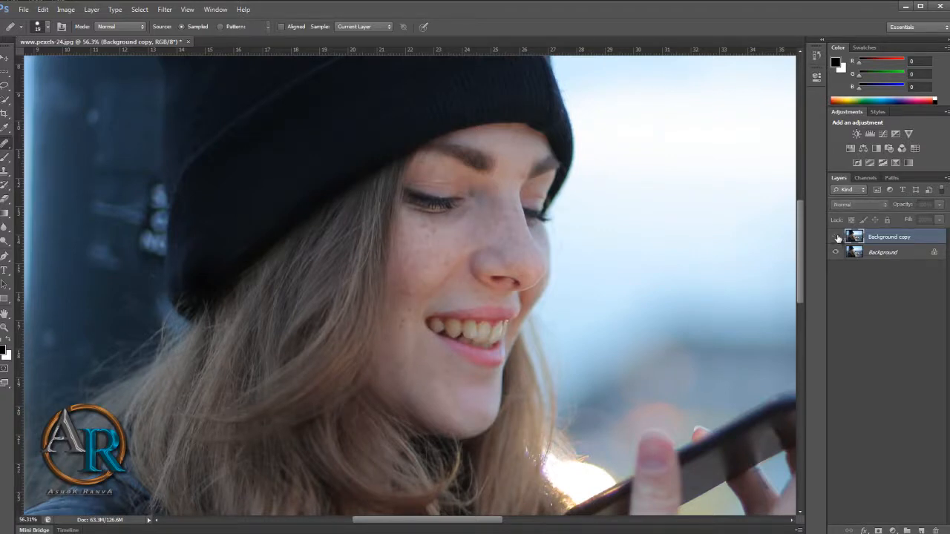